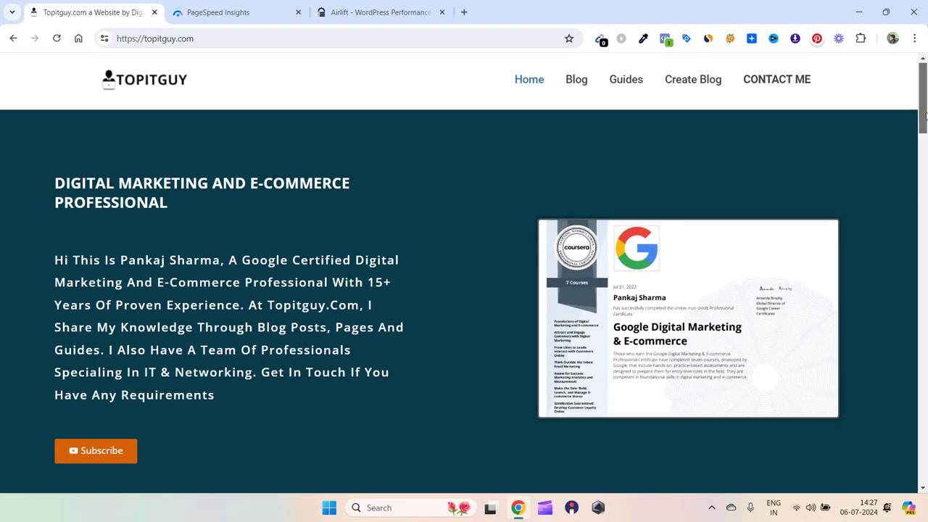
pyautogui.moveTo(923, 110)
pyautogui.mouseDown()
pyautogui.moveTo(923, 435)
pyautogui.moveTo(926, 134)
pyautogui.mouseUp()
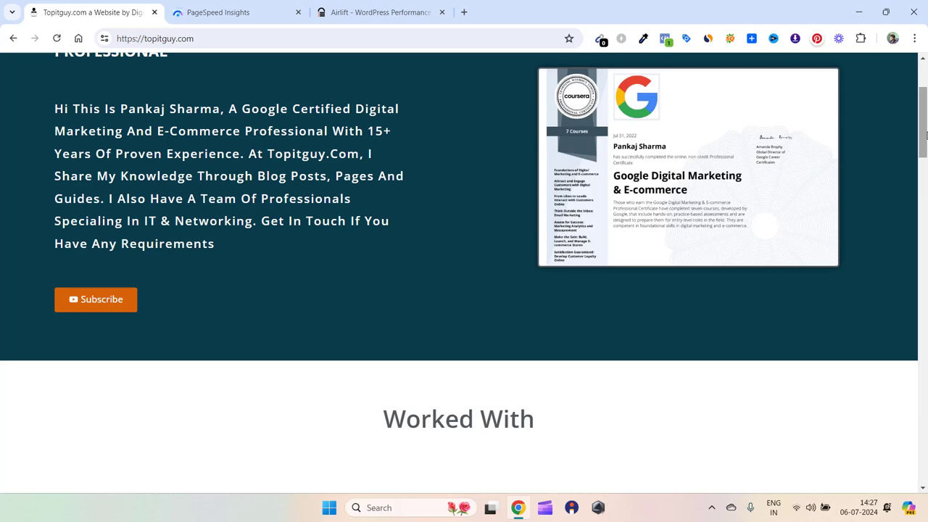
pyautogui.moveTo(926, 135); pyautogui.dragTo(926, 102)
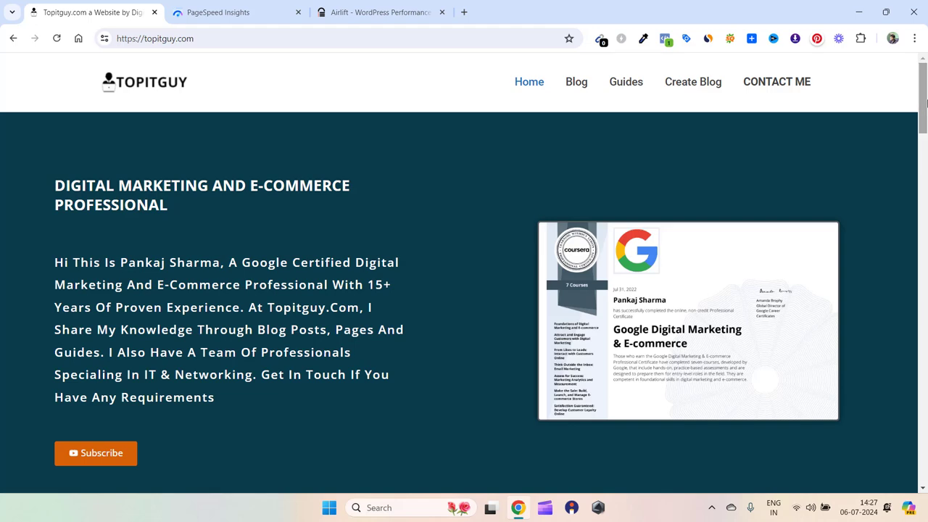
pyautogui.click(215, 33)
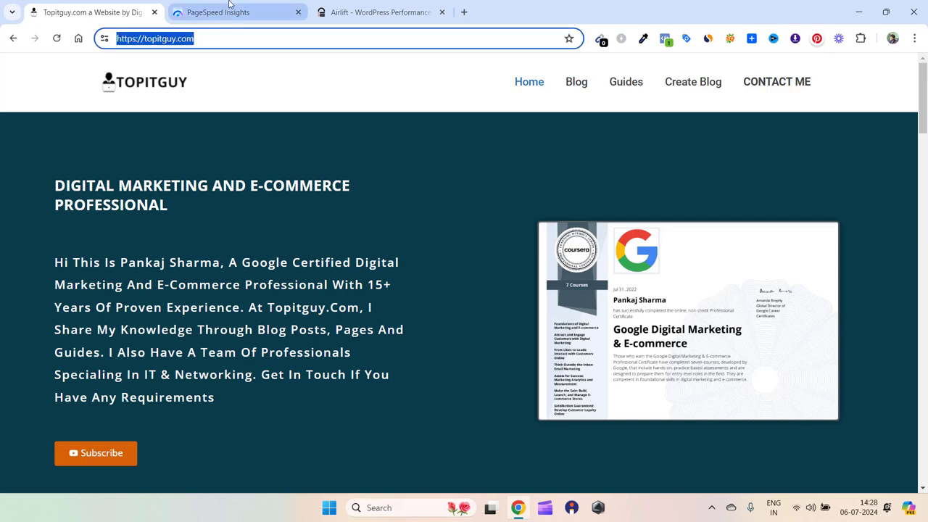
pyautogui.click(218, 12)
pyautogui.click(229, 106)
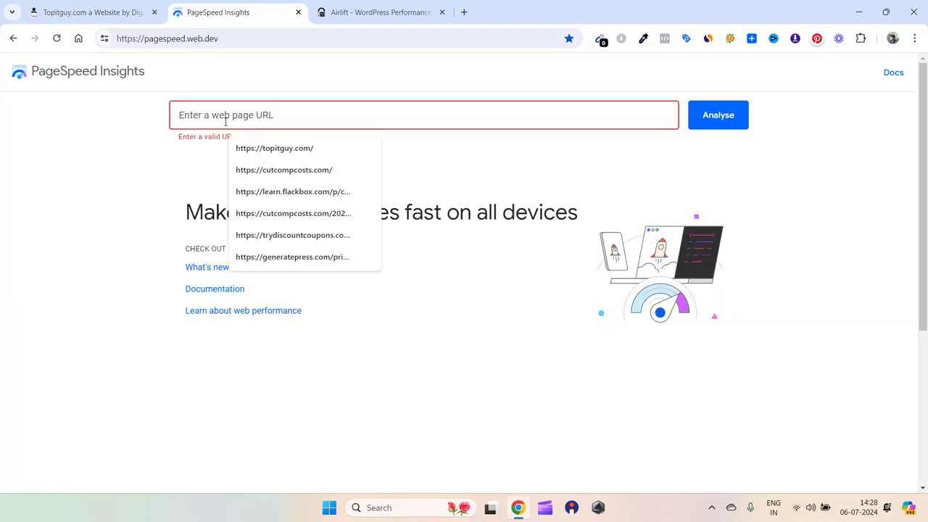
pyautogui.write('https://topitguy.com/')
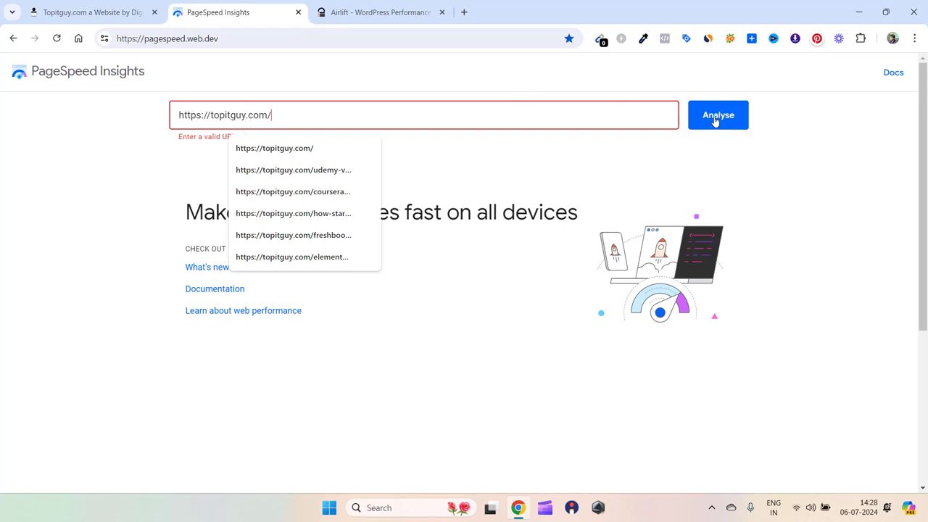
pyautogui.click(715, 121)
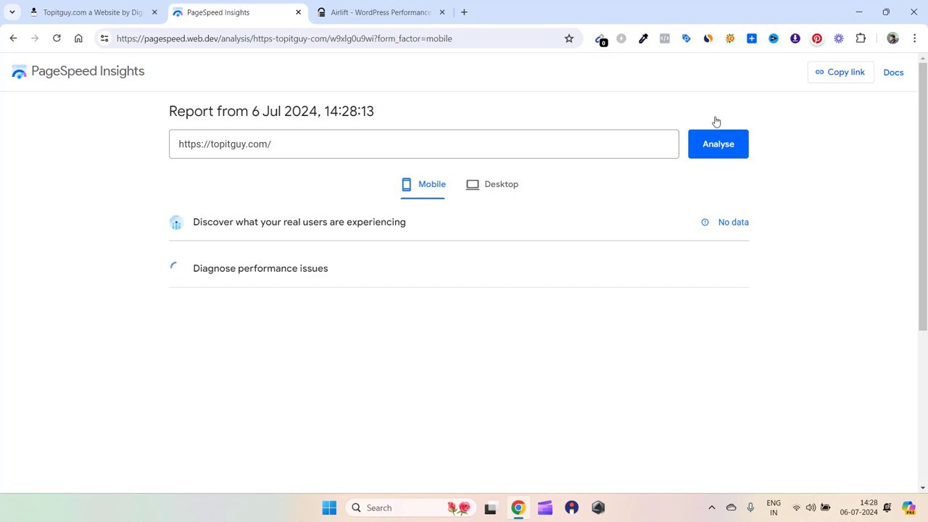
# Register a new AirLift account with an email address and password
pyautogui.click(387, 10)
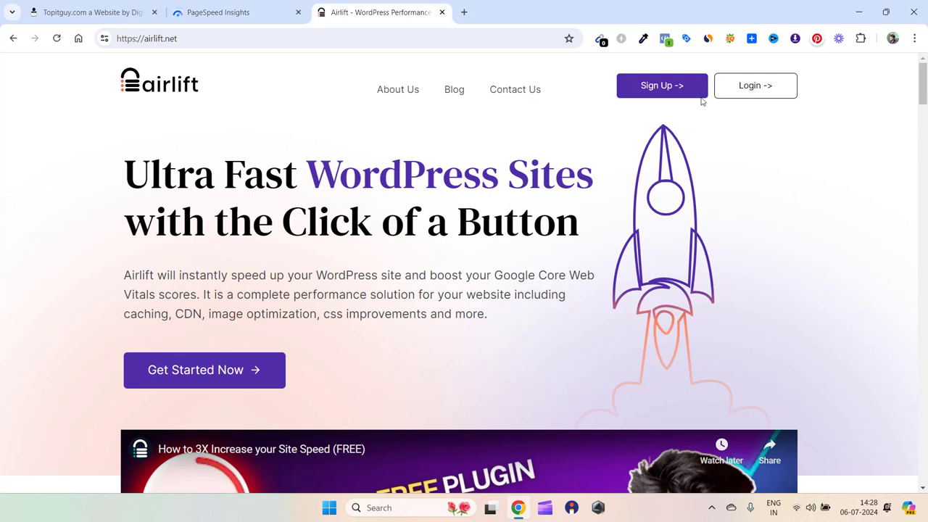
pyautogui.click(674, 89)
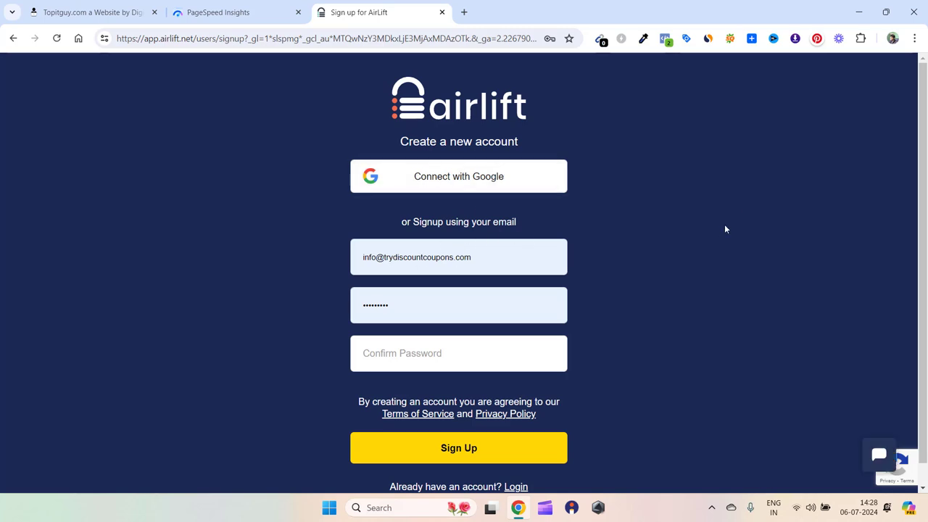
pyautogui.click(532, 248)
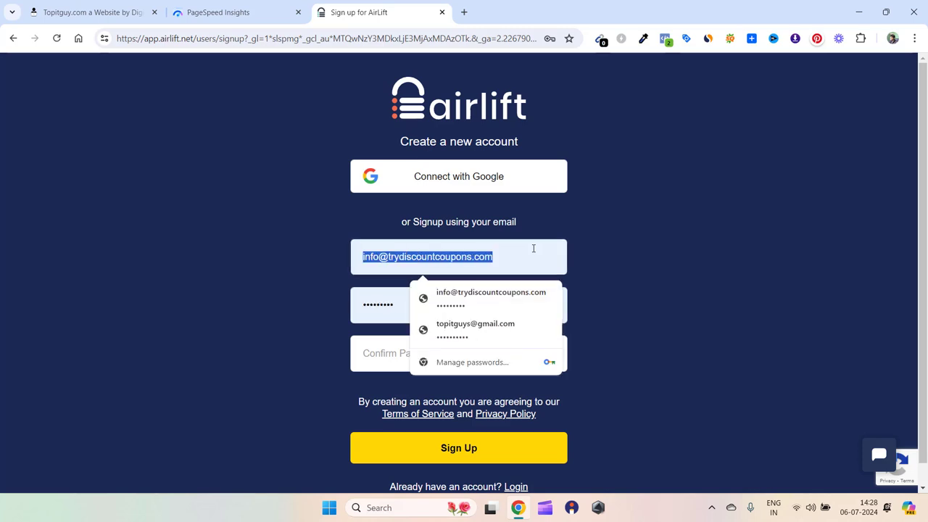
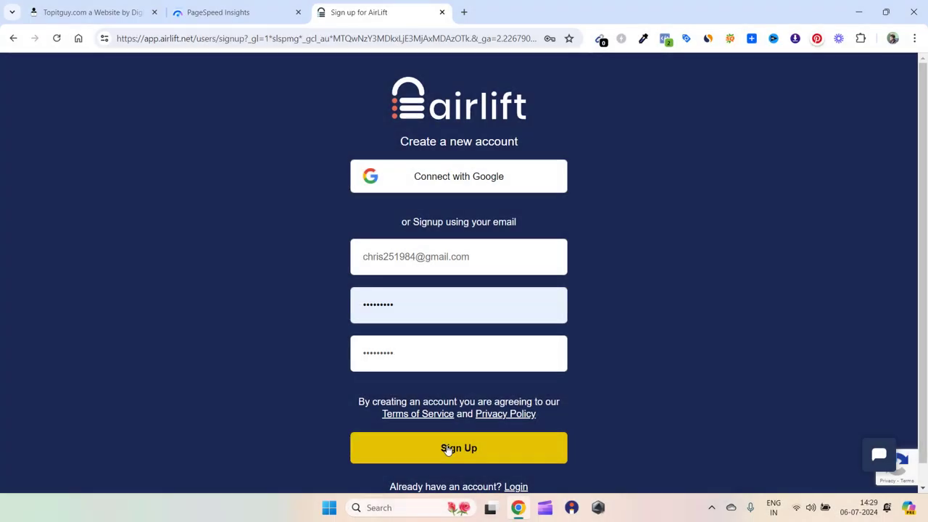
pyautogui.click(448, 448)
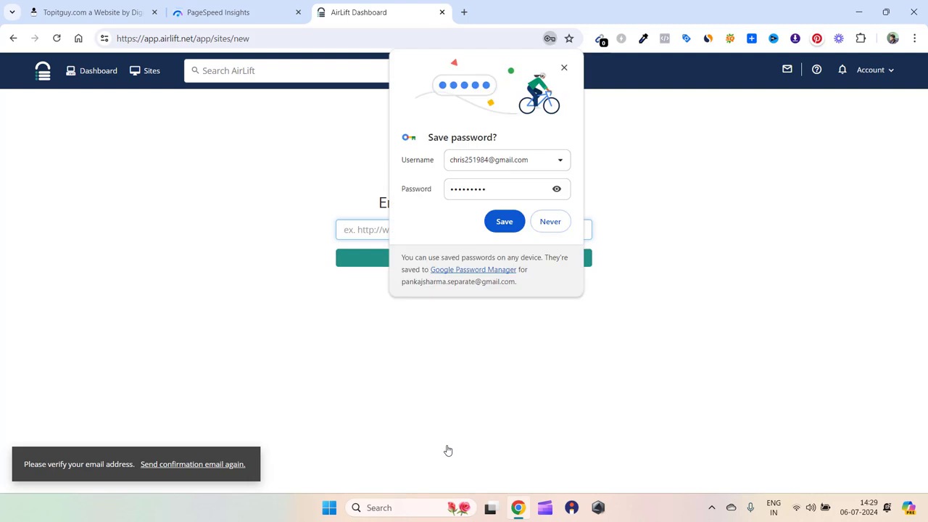
pyautogui.click(550, 221)
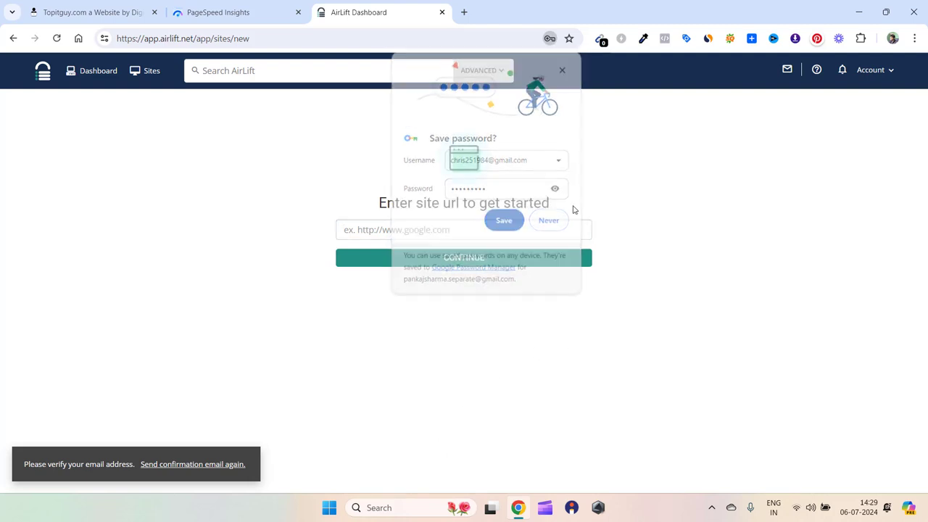
pyautogui.click(444, 232)
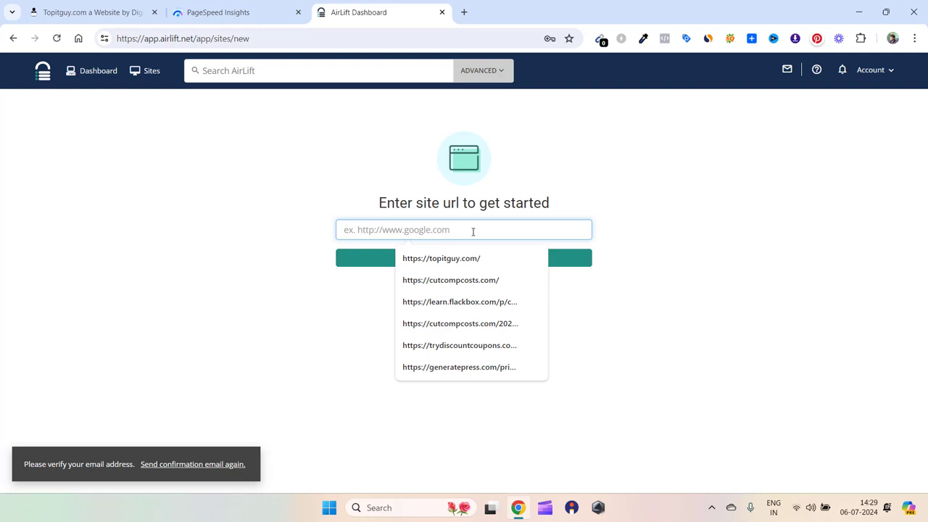
pyautogui.click(495, 259)
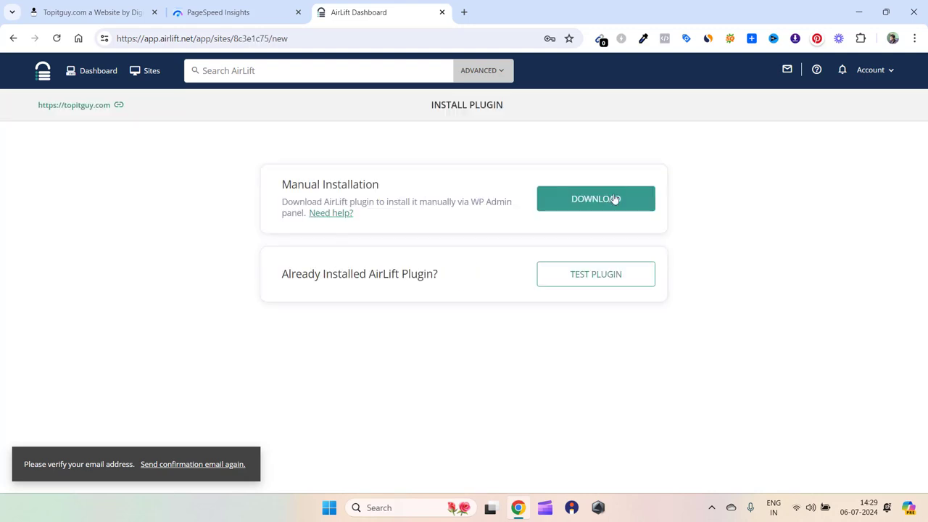
# Download the AirLift plugin zip and check it in Chrome's recent downloads
pyautogui.click(620, 198)
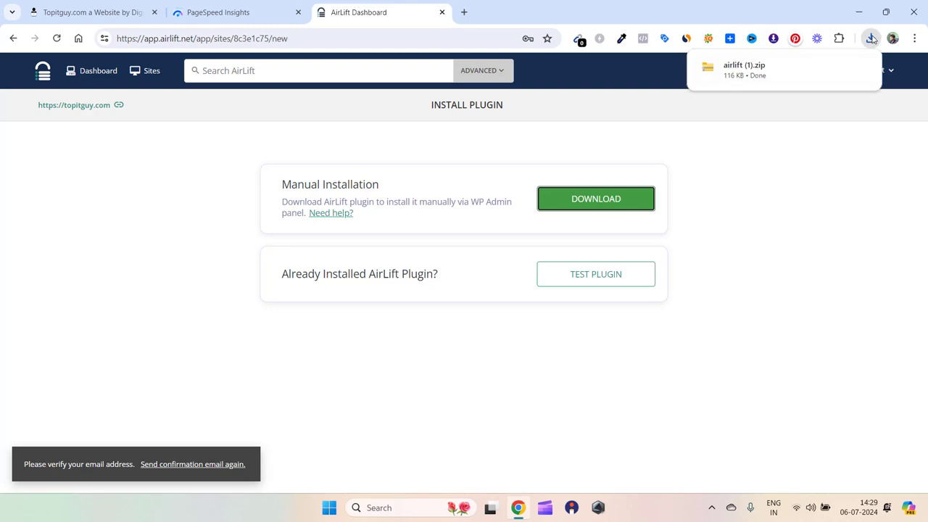
pyautogui.click(872, 38)
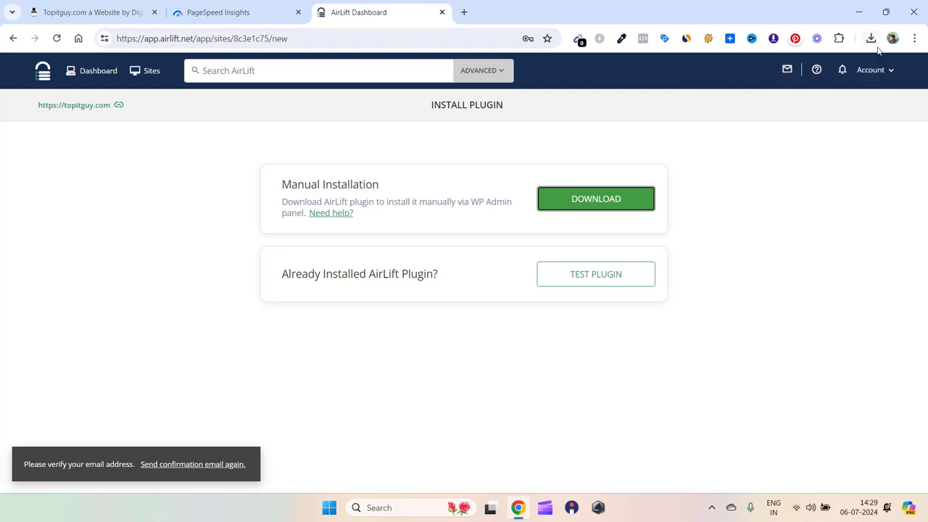
pyautogui.click(872, 38)
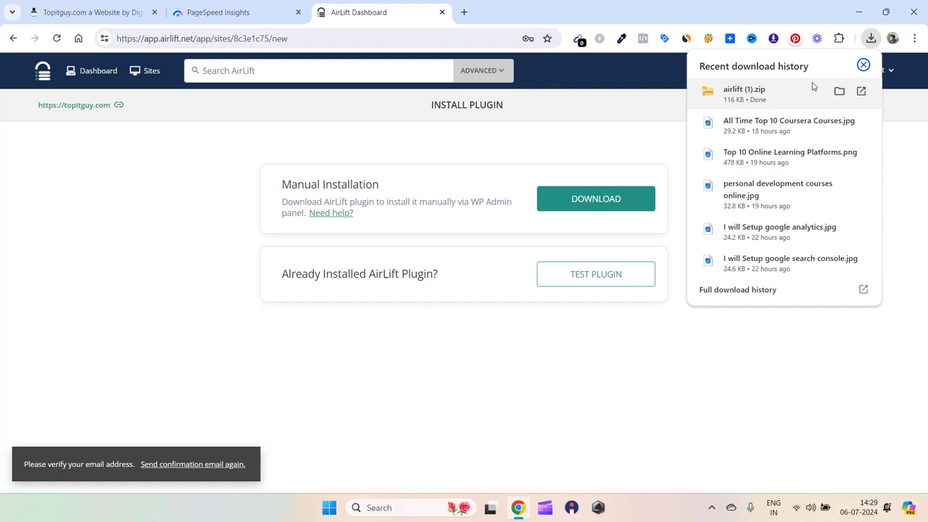
# Locate airlift (1).zip in the Downloads folder, then close File Explorer
pyautogui.click(840, 91)
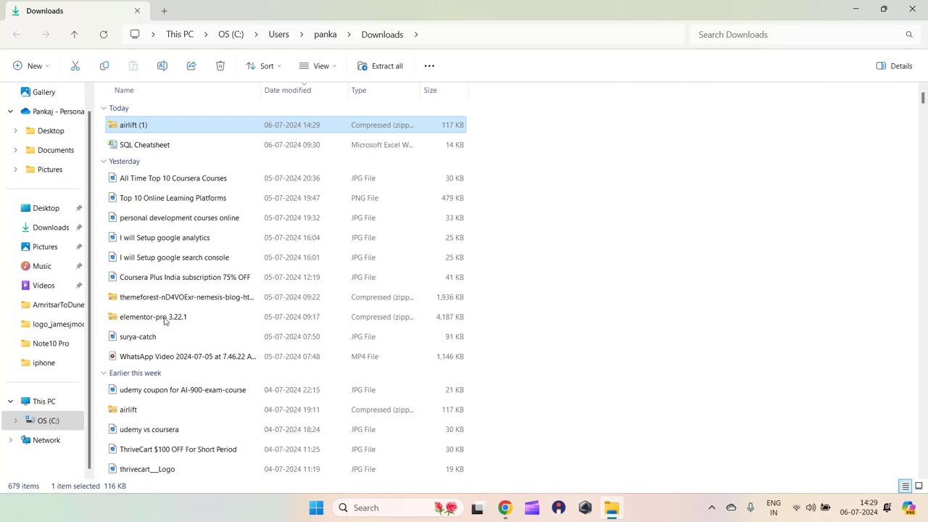
pyautogui.click(915, 9)
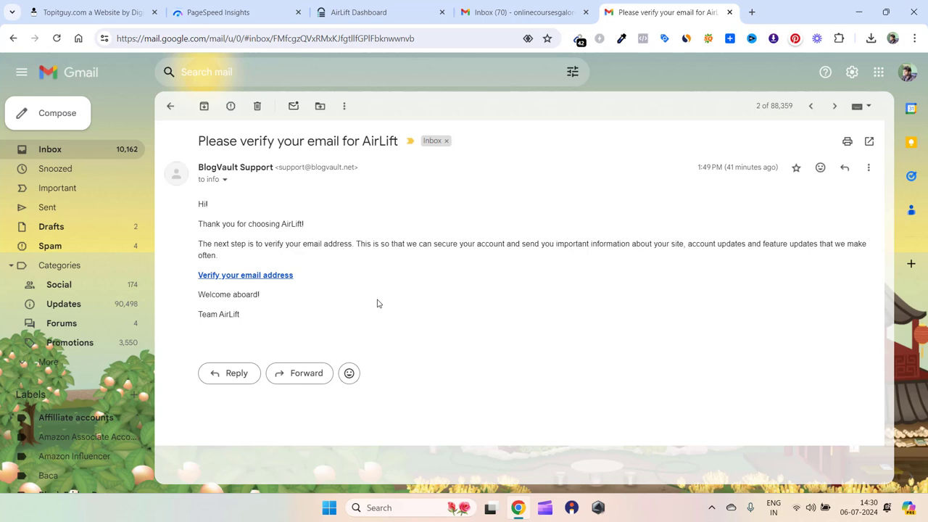
# Load the Dashboard ‹ TopITGuy — WordPress admin page in the Gmail inbox tab
pyautogui.click(377, 6)
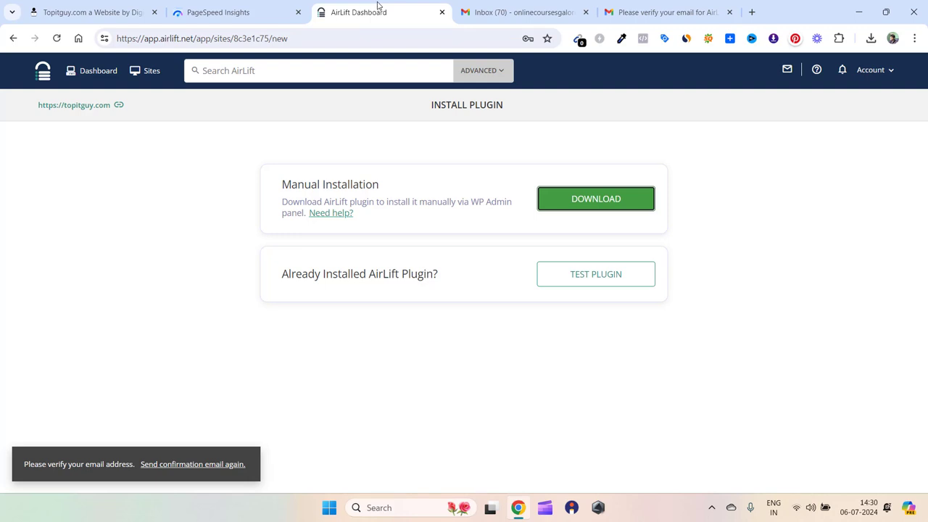
pyautogui.click(506, 10)
pyautogui.click(460, 33)
pyautogui.write('to')
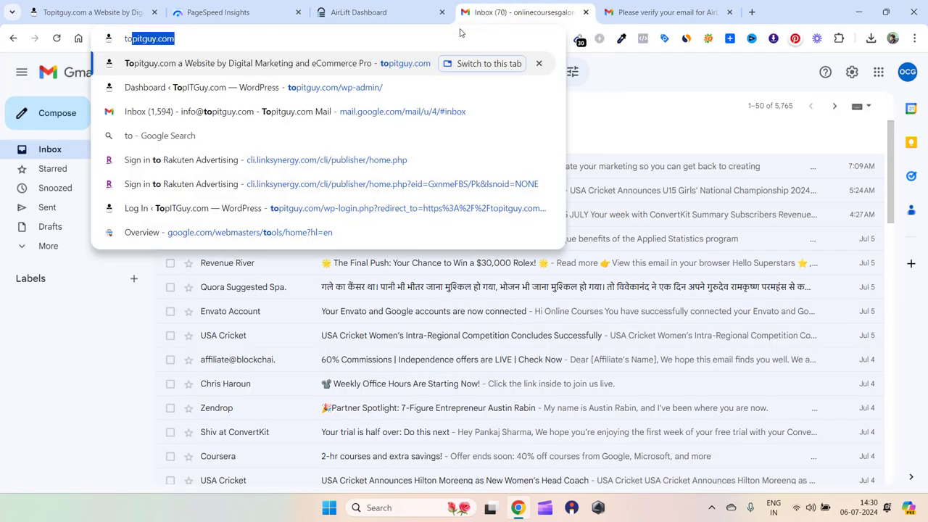
pyautogui.write('pitguy')
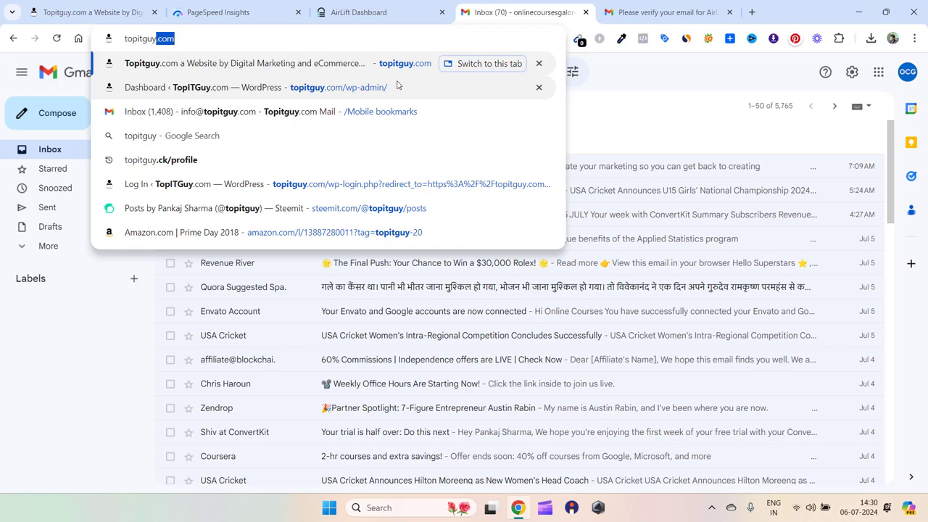
pyautogui.click(399, 86)
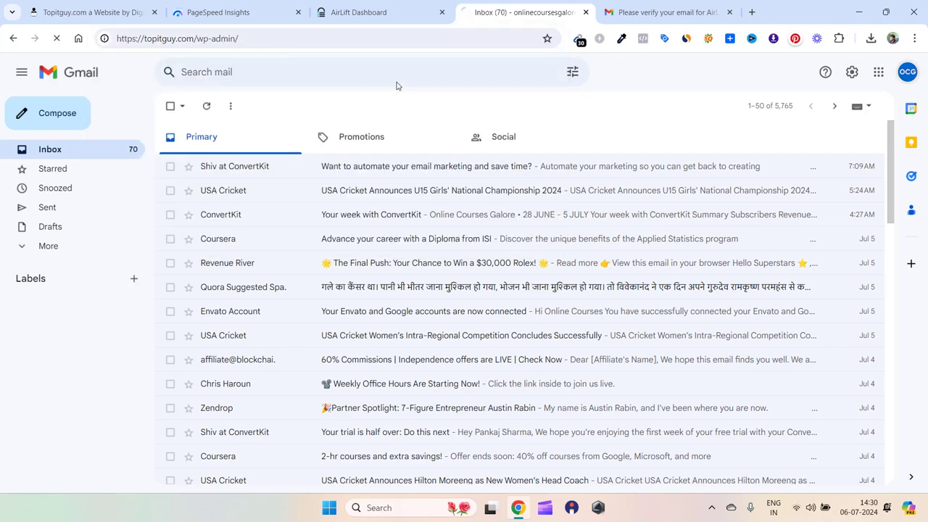
# Review the mobile report, then show desktop scores: Performance 100, Accessibility 93, Best Practices 100, SEO 92
pyautogui.click(245, 11)
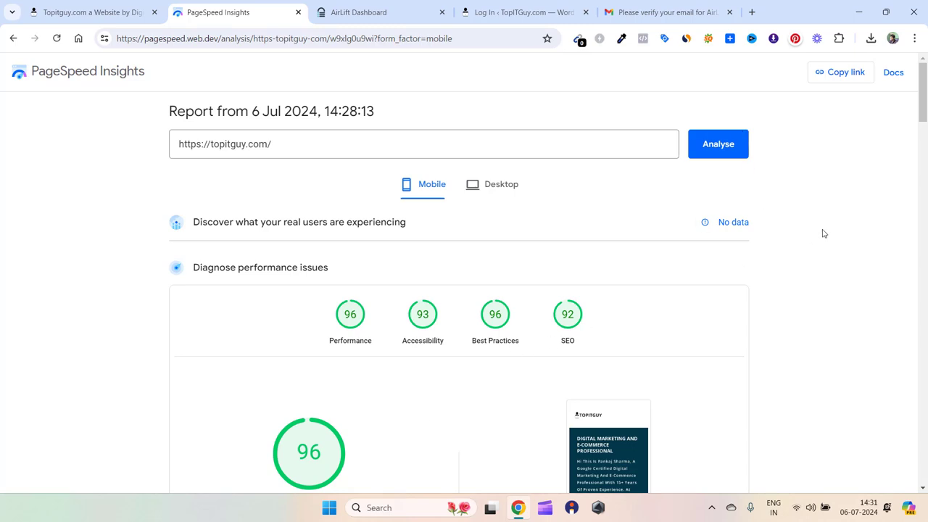
pyautogui.moveTo(923, 103); pyautogui.dragTo(925, 122)
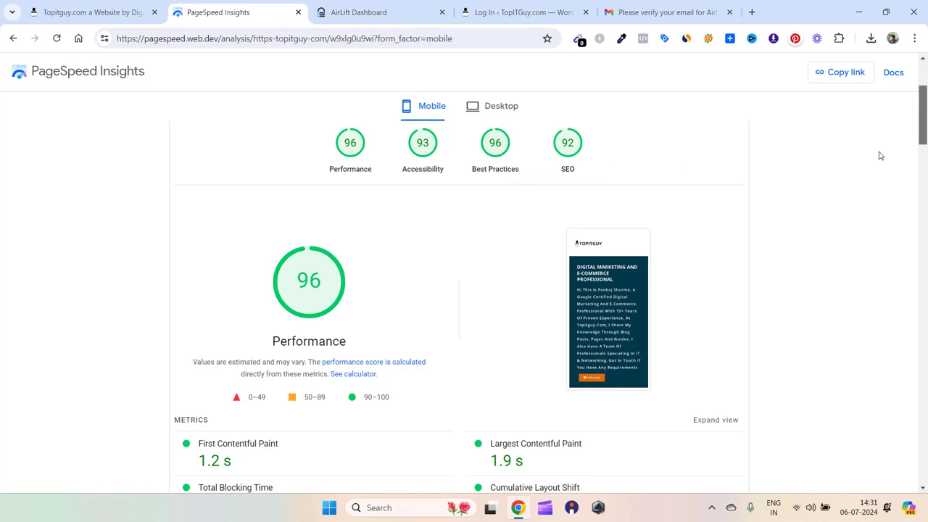
pyautogui.moveTo(925, 127)
pyautogui.mouseDown()
pyautogui.moveTo(925, 152)
pyautogui.moveTo(925, 108)
pyautogui.moveTo(925, 195)
pyautogui.moveTo(923, 169)
pyautogui.mouseUp()
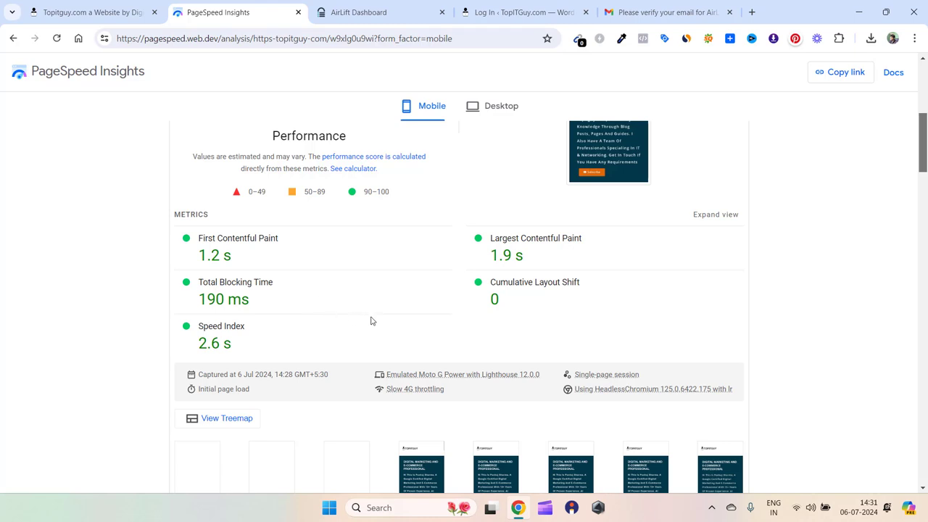
pyautogui.click(498, 110)
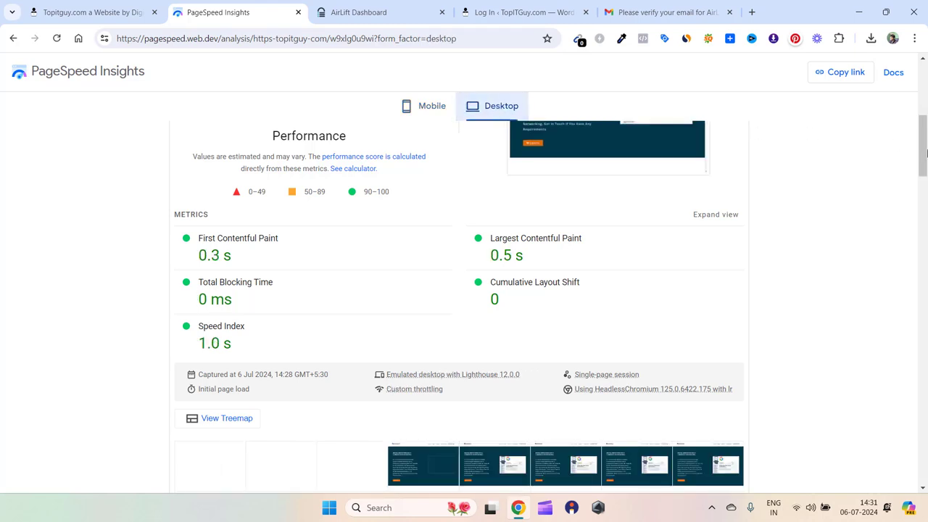
pyautogui.moveTo(924, 151); pyautogui.dragTo(925, 138)
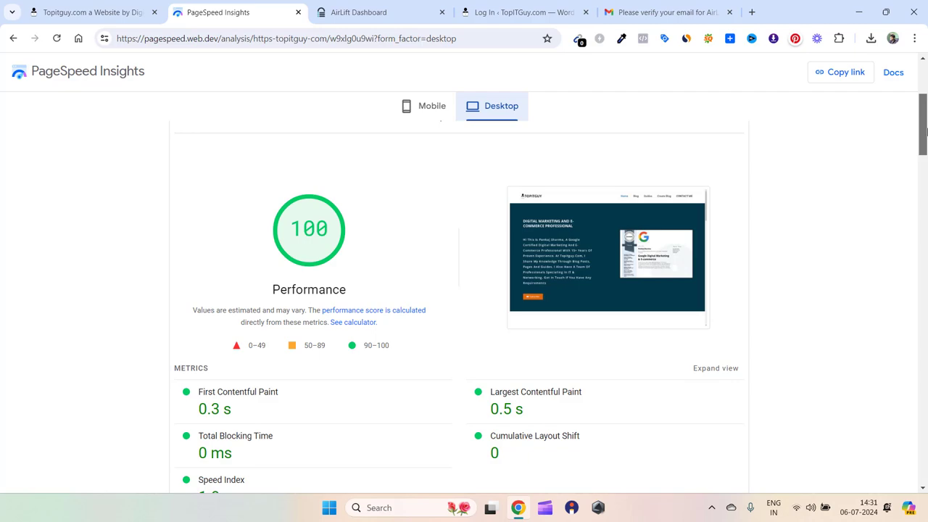
pyautogui.moveTo(925, 130); pyautogui.dragTo(925, 107)
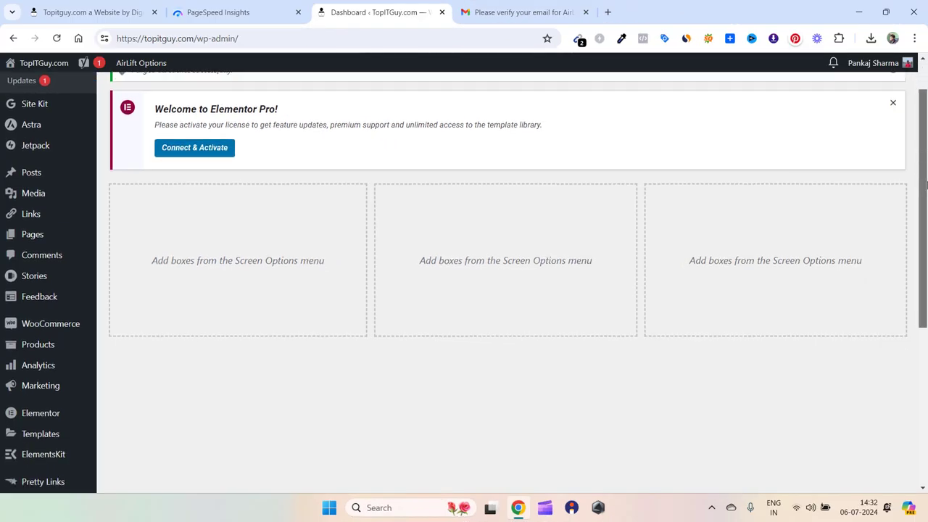
# Open the Upload Plugin file picker under Plugins > Add New Plugin, then cancel it
pyautogui.moveTo(924, 159)
pyautogui.mouseDown()
pyautogui.moveTo(925, 193)
pyautogui.moveTo(925, 171)
pyautogui.mouseUp()
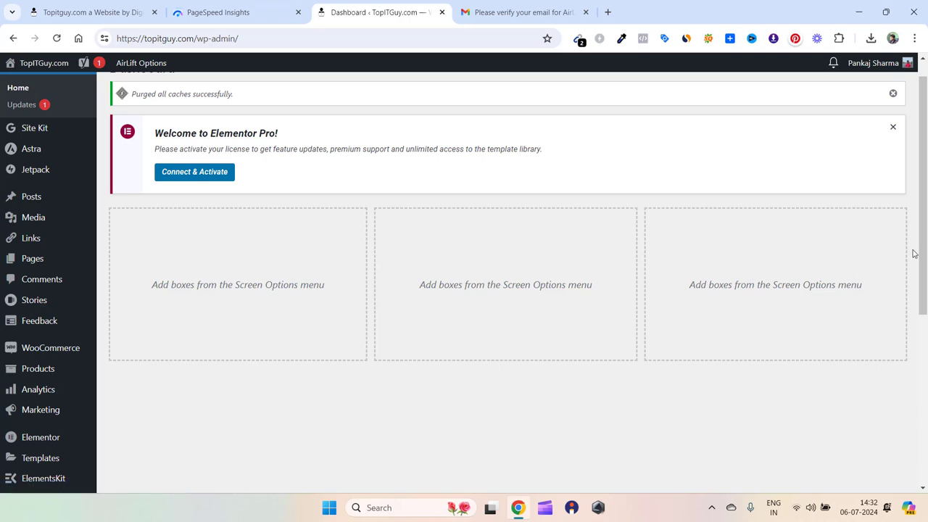
pyautogui.scroll(-2, 926, 261)
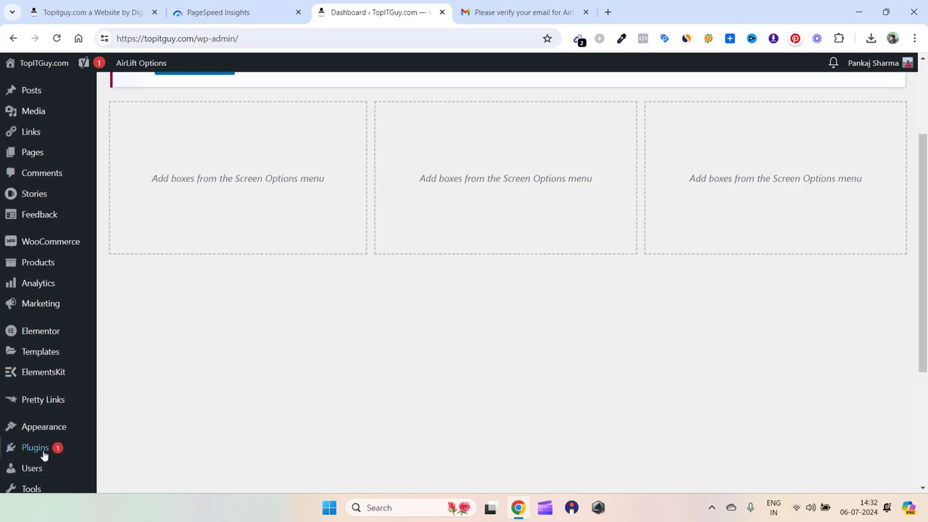
pyautogui.click(151, 442)
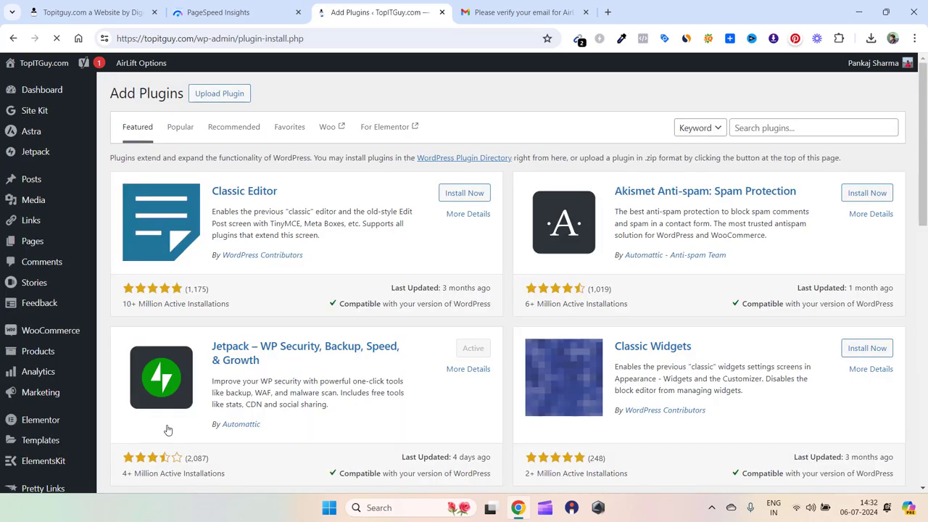
pyautogui.click(218, 96)
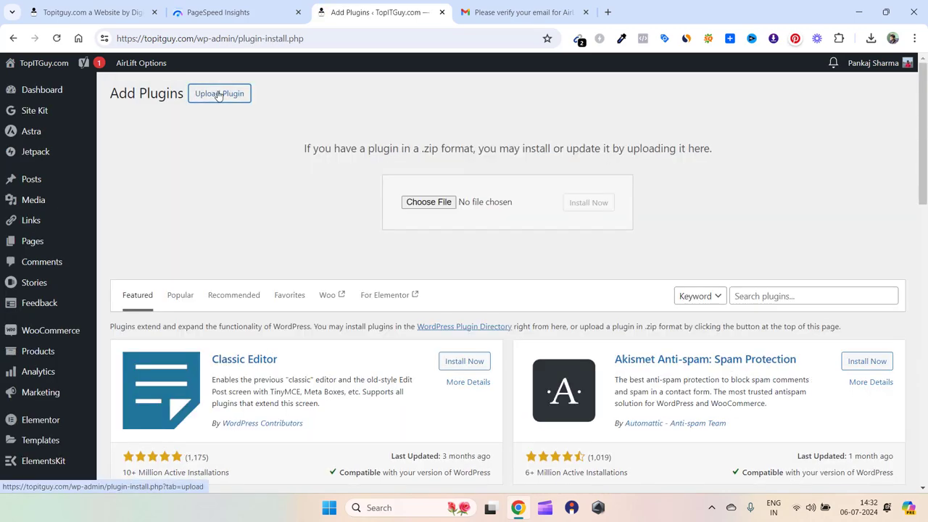
pyautogui.click(428, 202)
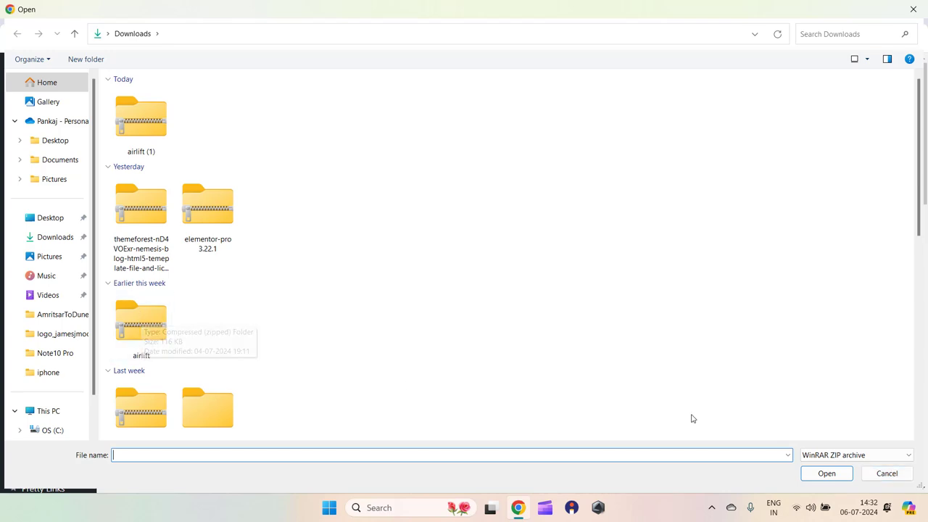
pyautogui.click(897, 472)
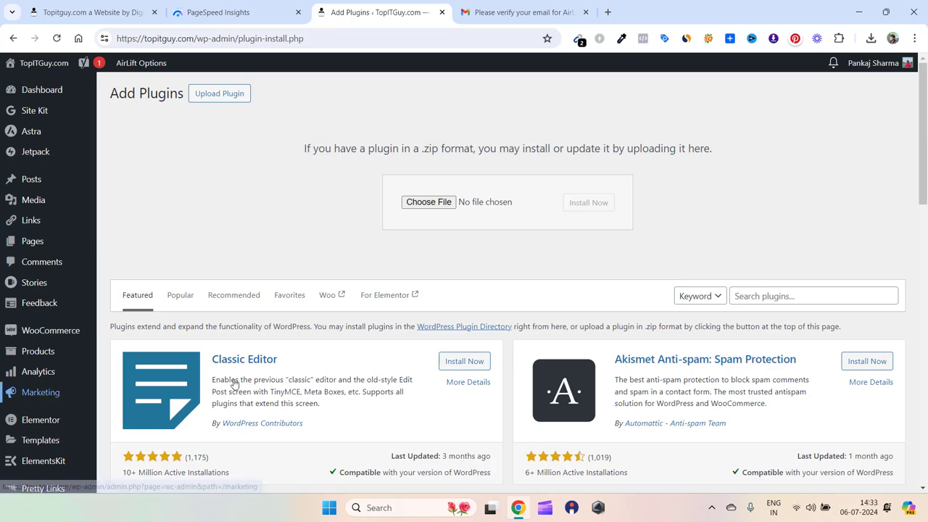
# Open the AirLift plugin page from the WordPress sidebar
pyautogui.scroll(-2, 406, 254)
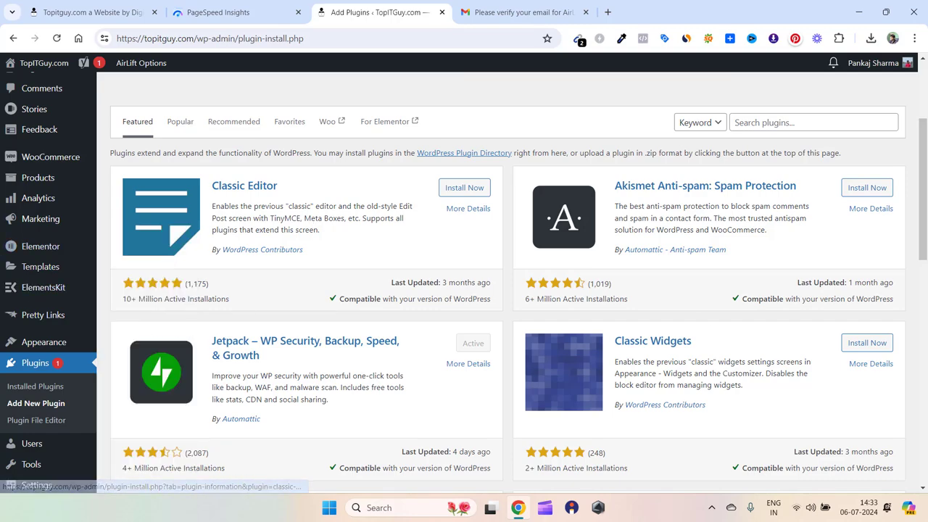
pyautogui.scroll(1, 926, 195)
pyautogui.scroll(-5, 926, 194)
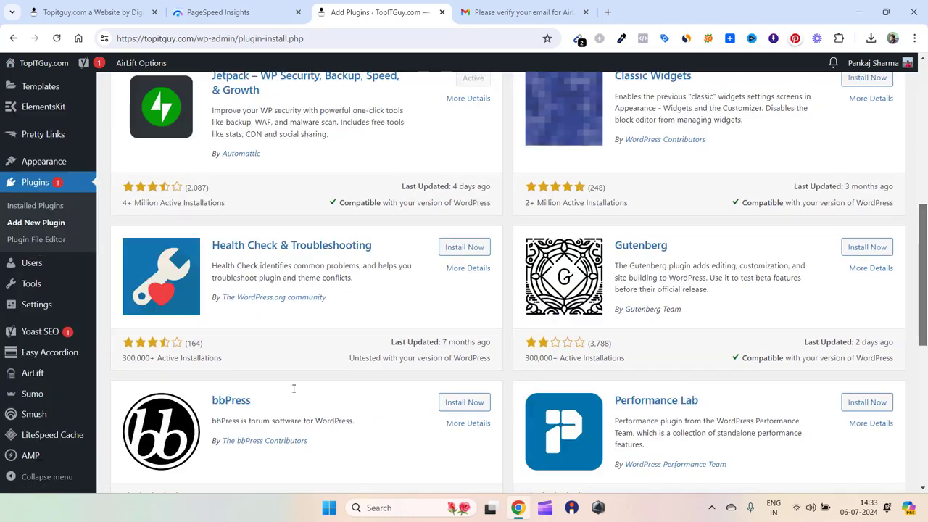
pyautogui.click(34, 376)
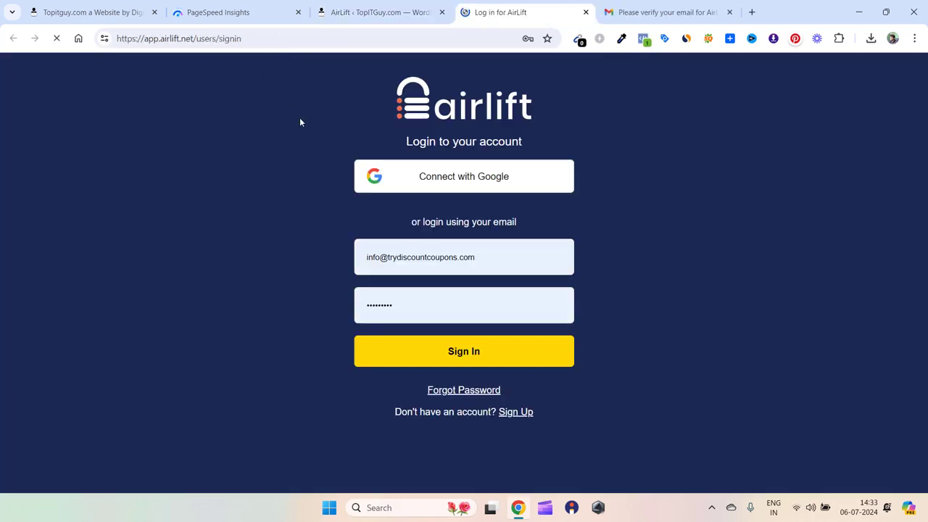
# Sign in to AirLift with the saved account and view the dashboard overview listing topitguy.com
pyautogui.click(488, 262)
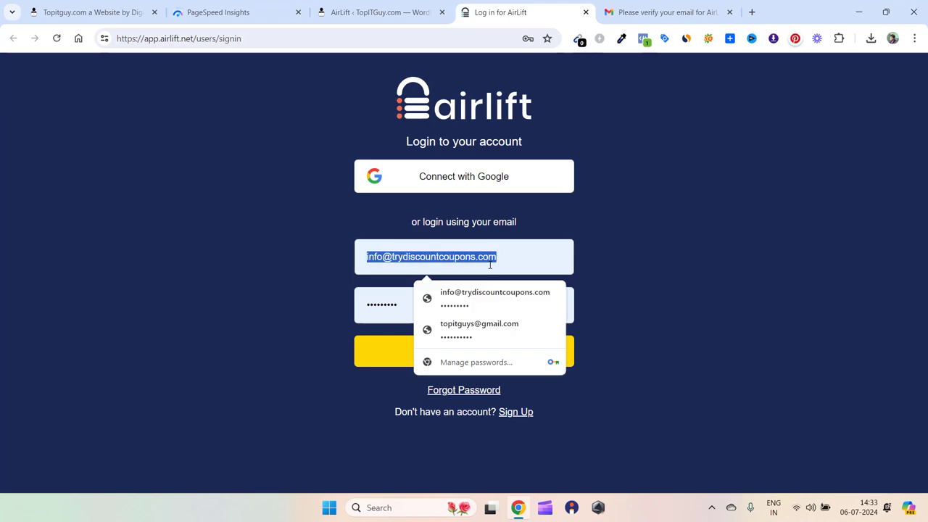
pyautogui.click(479, 328)
pyautogui.click(423, 349)
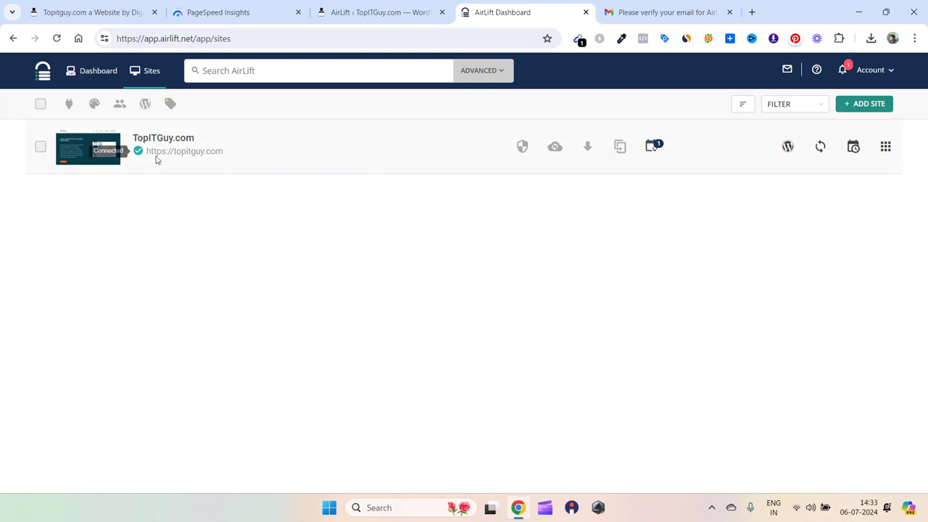
pyautogui.click(81, 77)
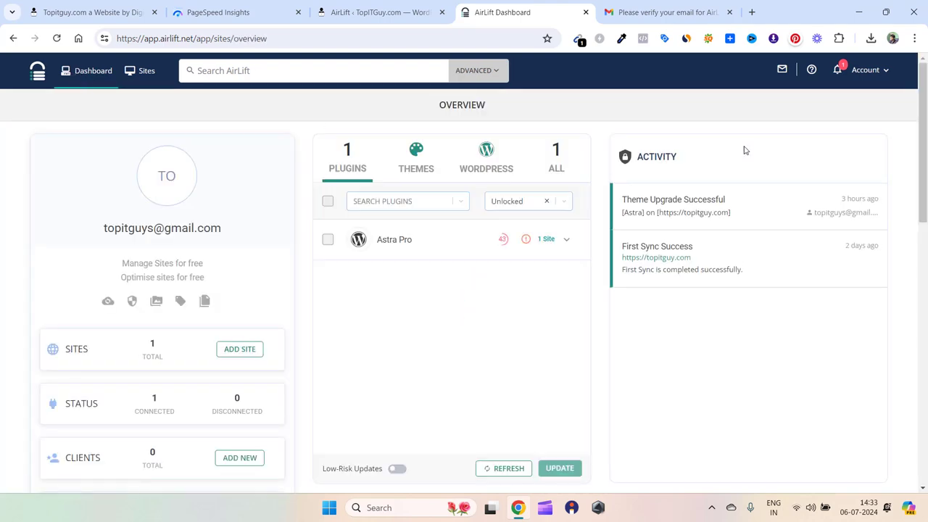
pyautogui.moveTo(923, 156)
pyautogui.mouseDown()
pyautogui.moveTo(925, 301)
pyautogui.moveTo(923, 143)
pyautogui.mouseUp()
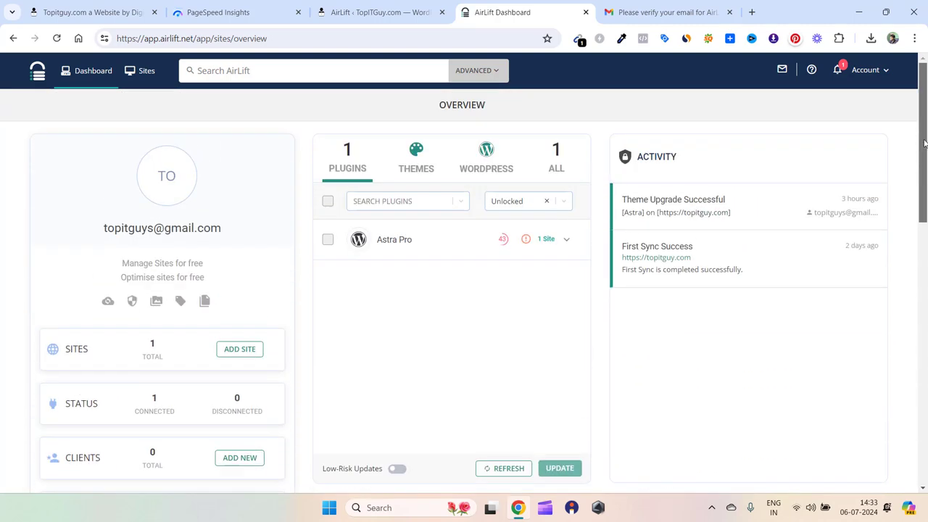
# Show the mobile scores again: Performance 96, Accessibility 93, Best Practices 96, SEO 92
pyautogui.click(219, 5)
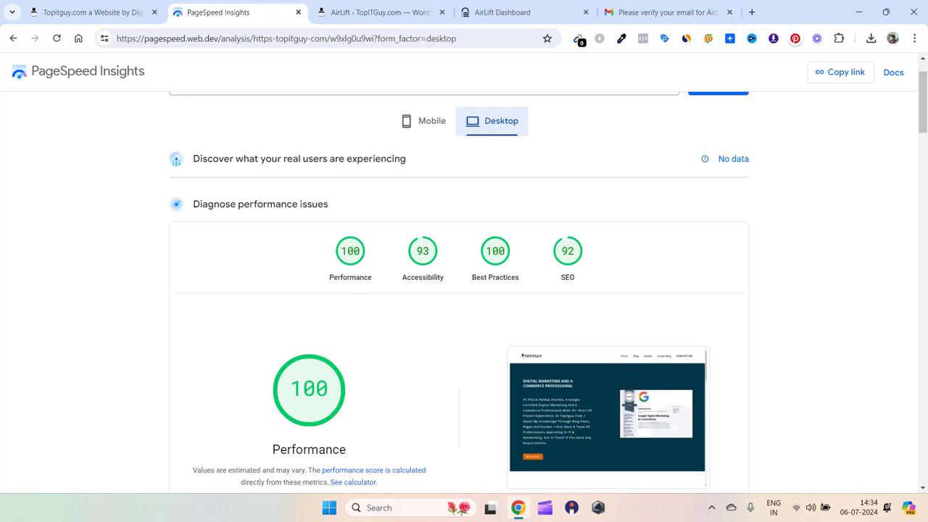
pyautogui.scroll(2, 925, 130)
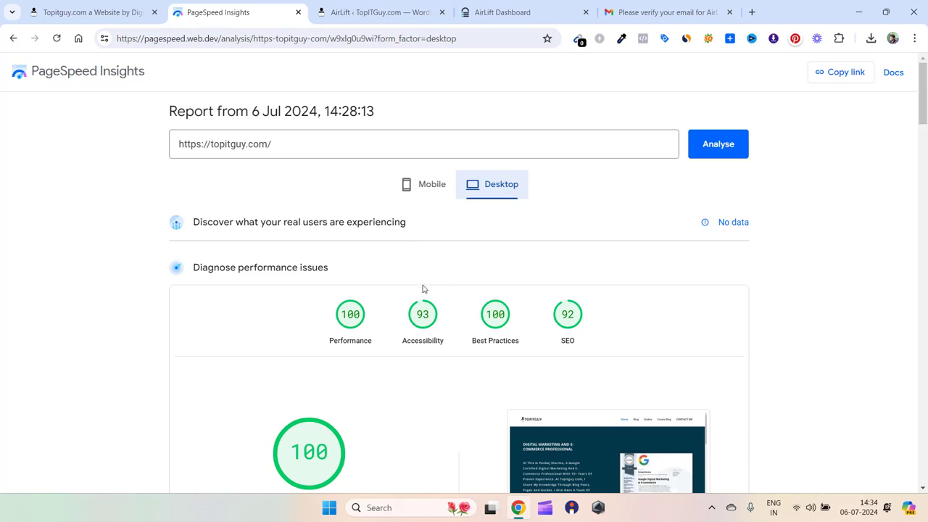
pyautogui.click(430, 186)
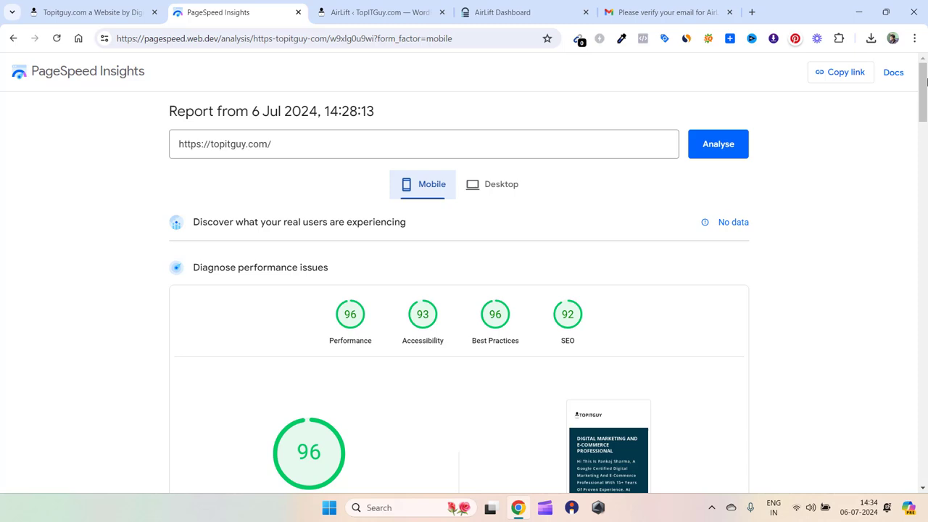
pyautogui.moveTo(926, 82); pyautogui.dragTo(926, 87)
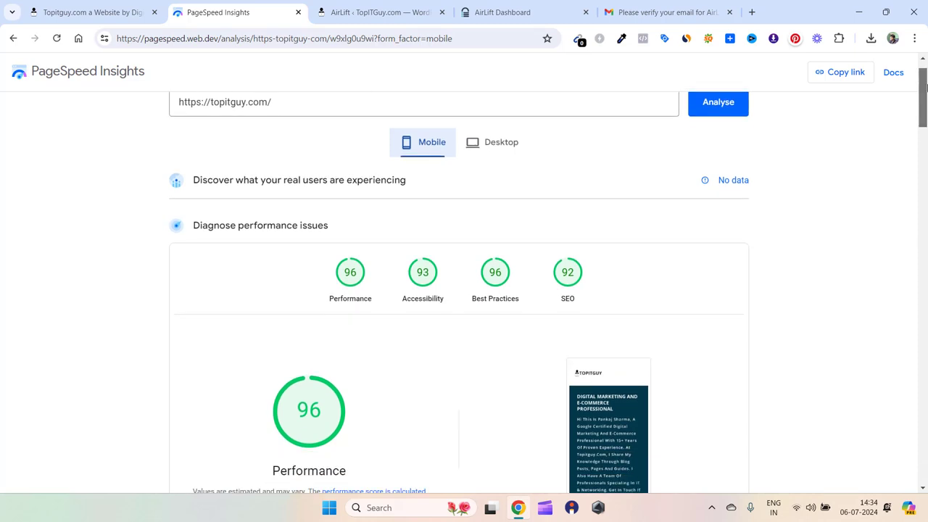